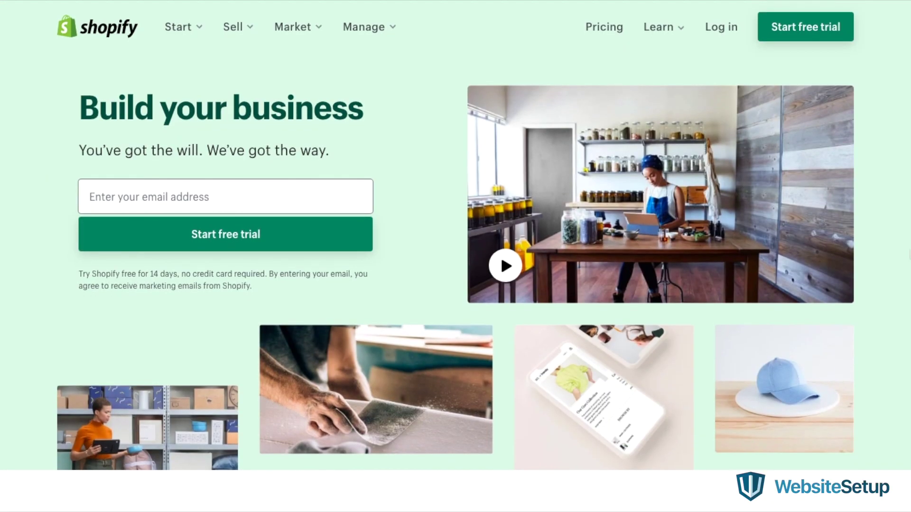
Scroll through Shopify's feature overview and start the free trial sign-up with your email
scroll(893, 301, "down", 9)
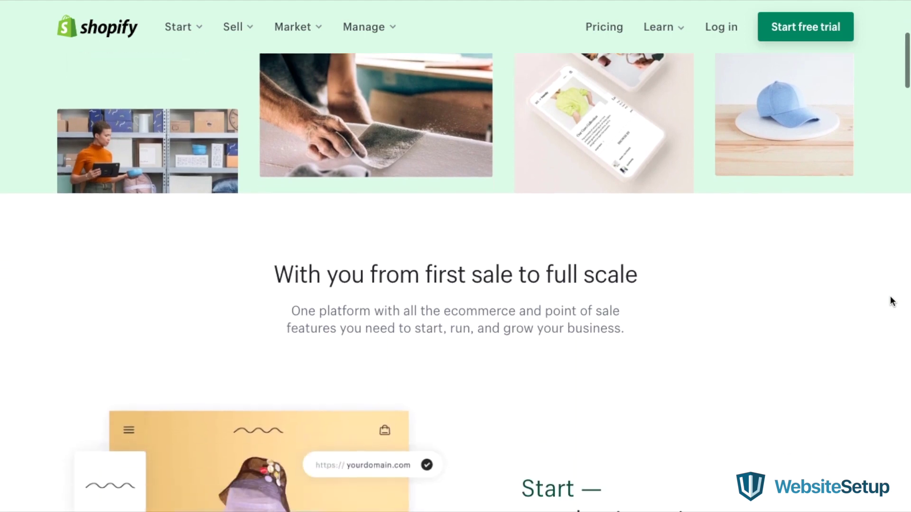
scroll(890, 297, "down", 8)
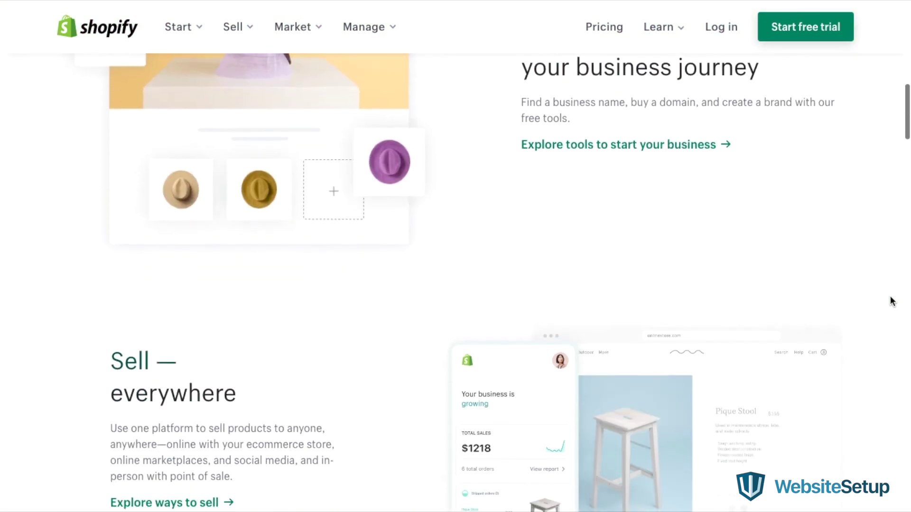
scroll(890, 297, "down", 7)
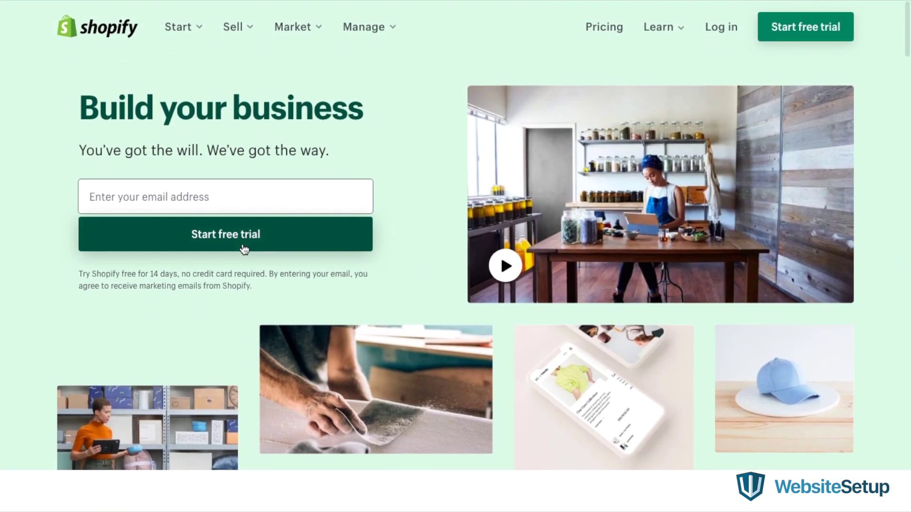
left_click(209, 216)
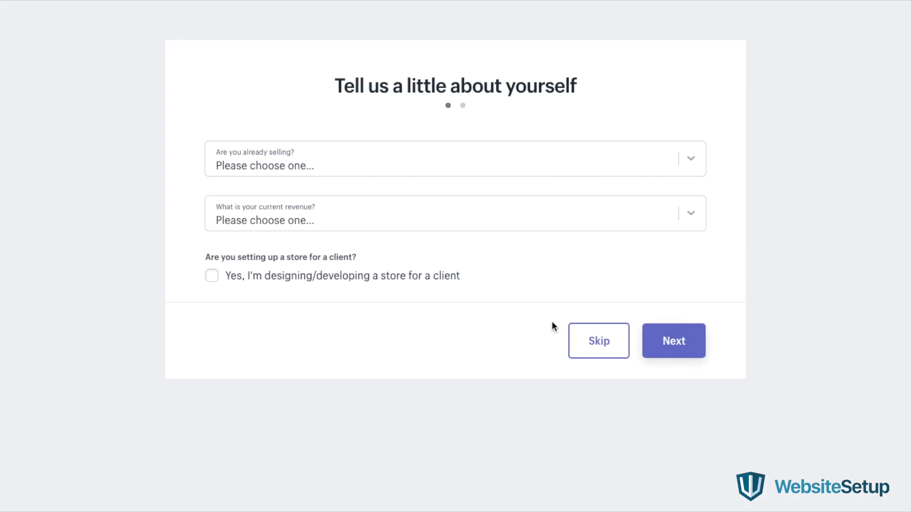
Answer 'I'm just playing around' for already selling and '$0 USD' for current revenue
left_click(499, 159)
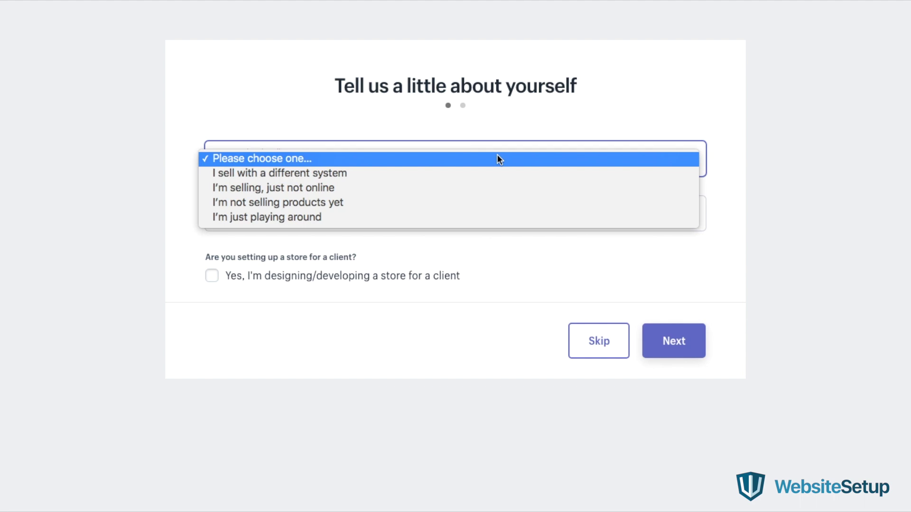
left_click(450, 218)
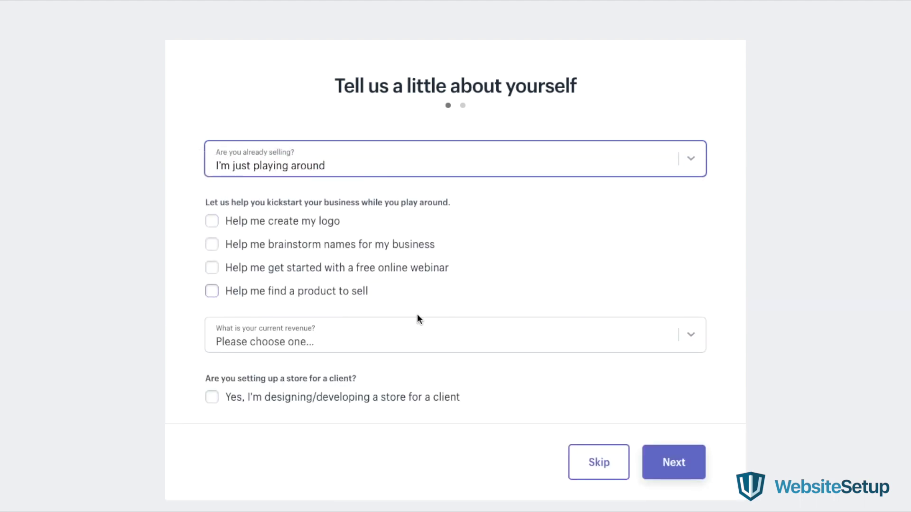
left_click(413, 338)
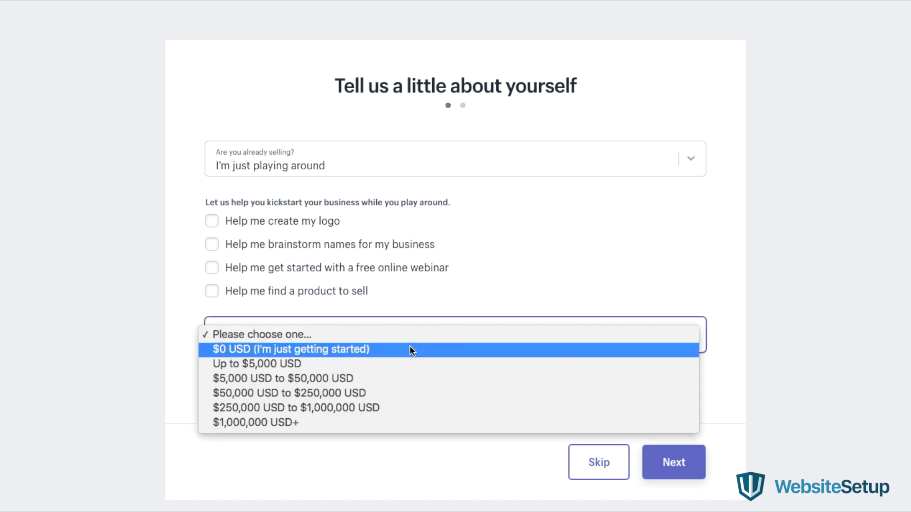
left_click(410, 350)
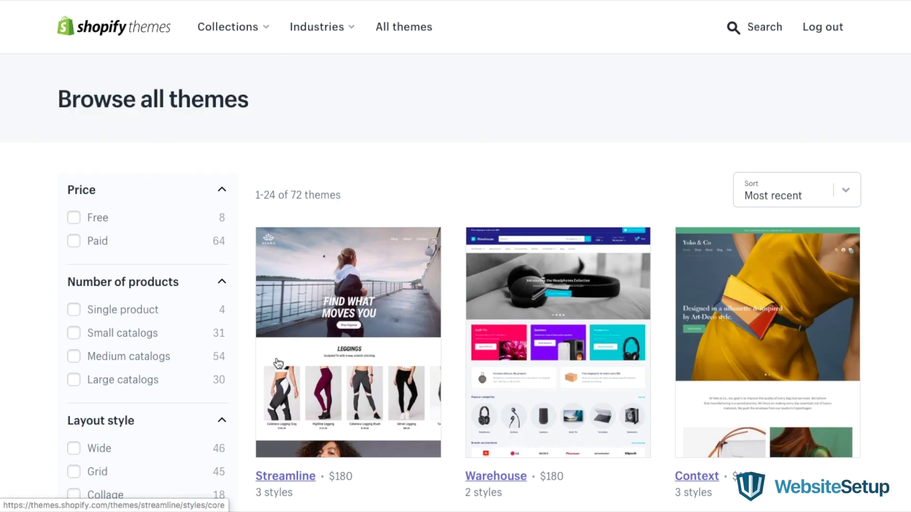
Browse the theme grid, then filter it to show only Free themes
scroll(569, 181, "down", 4)
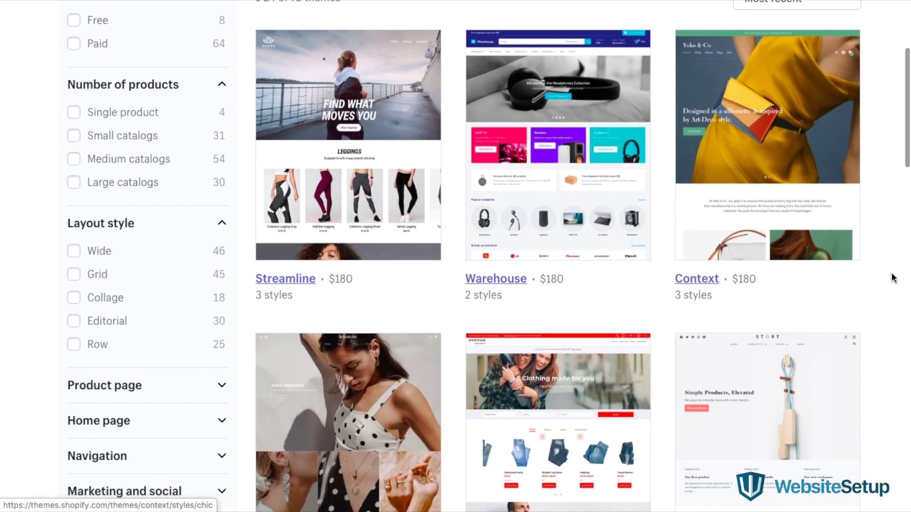
scroll(894, 304, "down", 5)
scroll(894, 303, "down", 7)
scroll(893, 303, "down", 5)
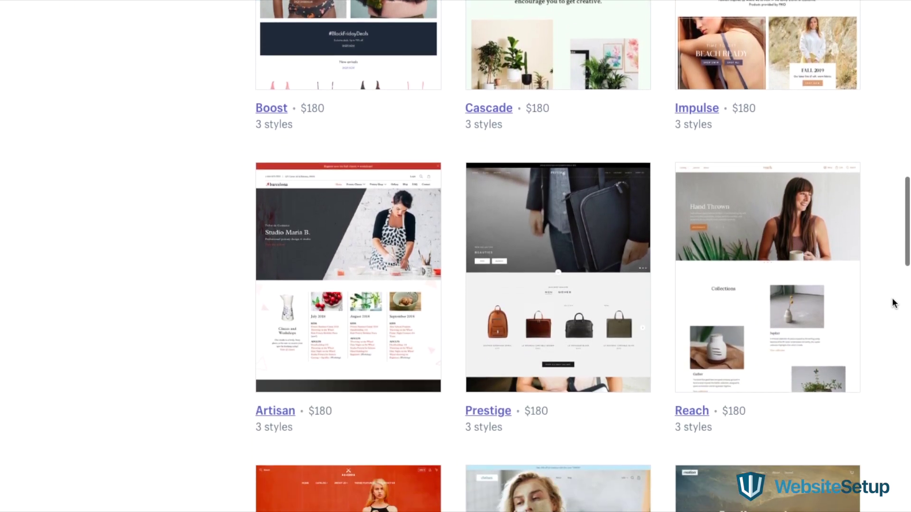
scroll(894, 304, "down", 4)
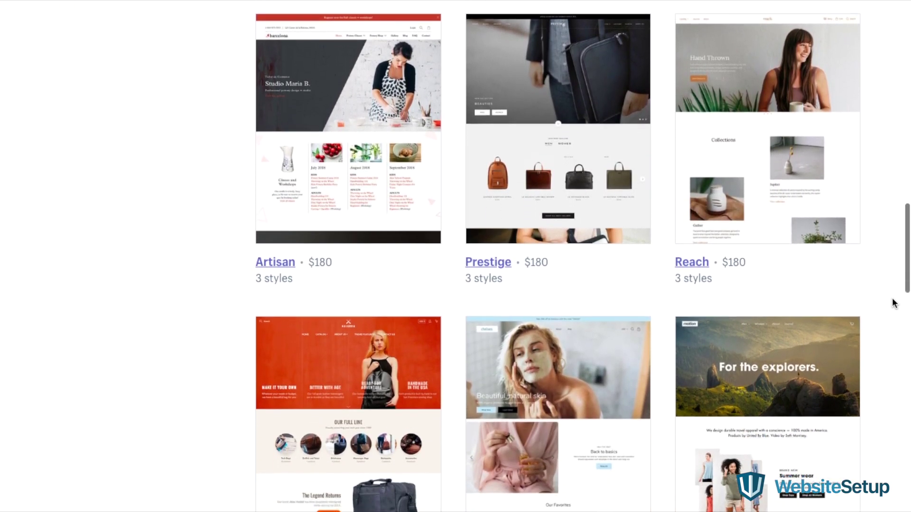
scroll(894, 304, "up", 15)
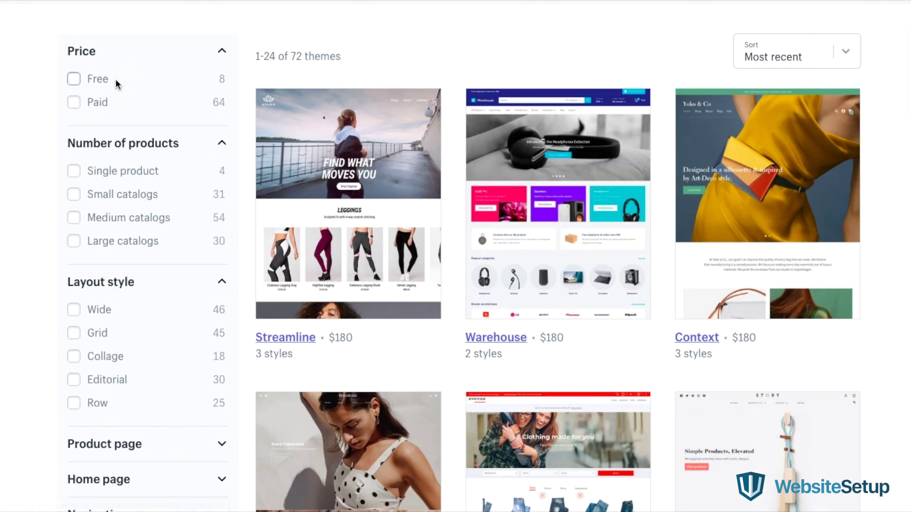
left_click(73, 79)
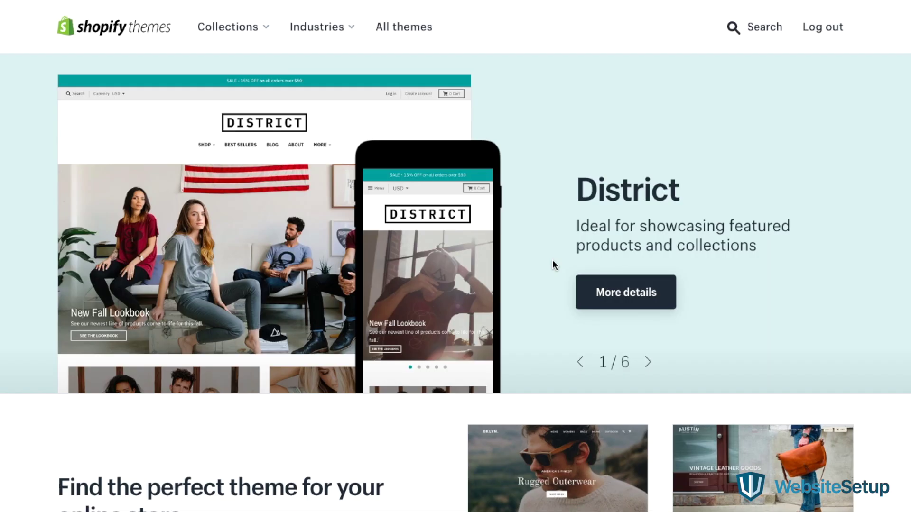
Go to the full theme catalogue and preview the Debut theme's demo store
scroll(554, 264, "down", 5)
scroll(553, 260, "down", 7)
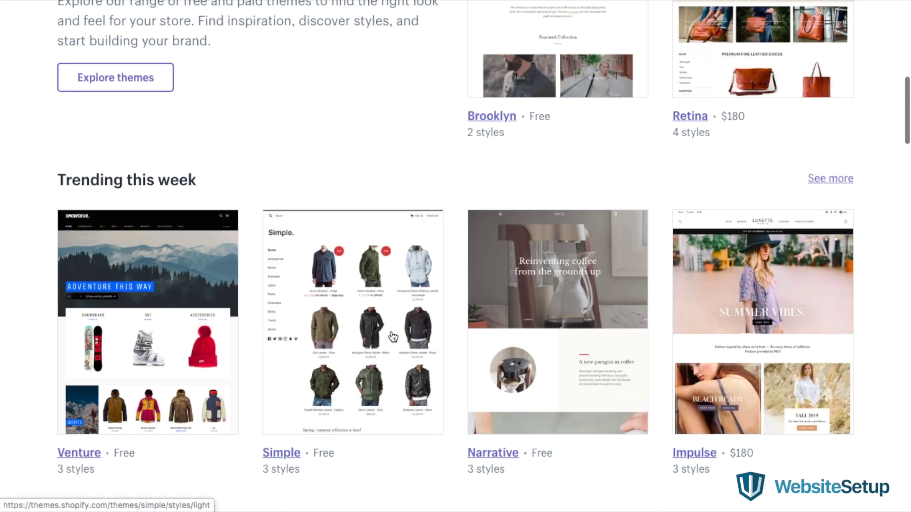
scroll(393, 280, "up", 4)
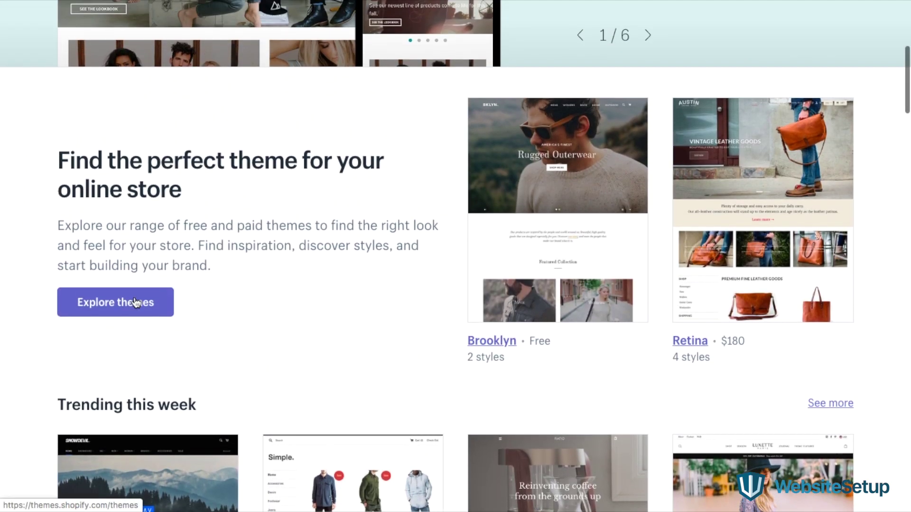
scroll(124, 322, "up", 2)
left_click(122, 363)
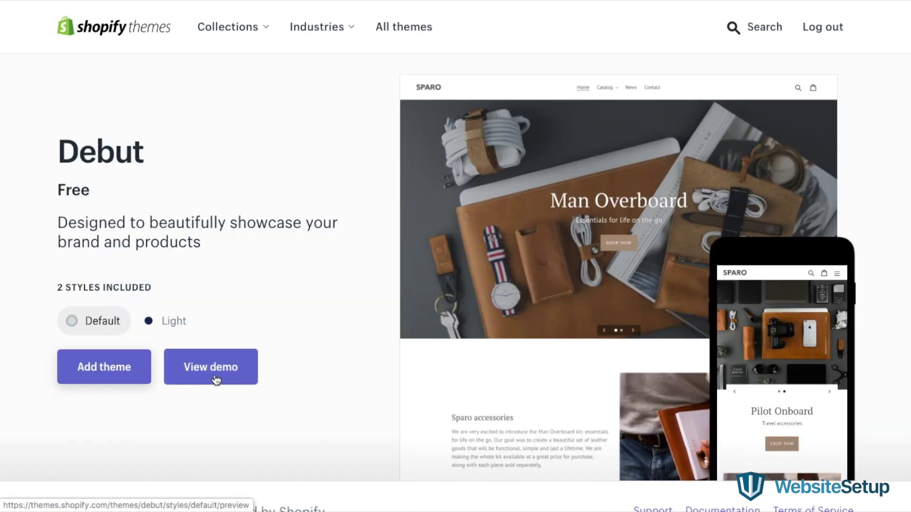
left_click(213, 373)
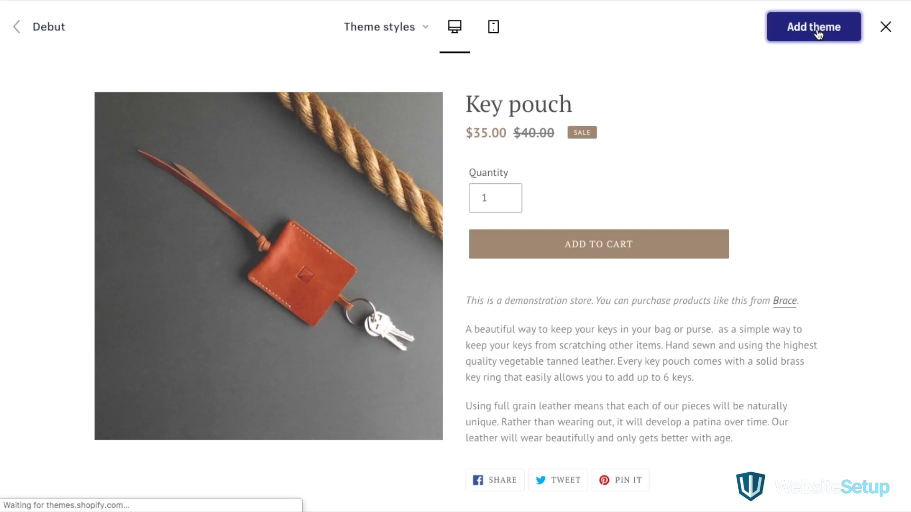
Add the free Debut theme to the store from its demo page
left_click(817, 28)
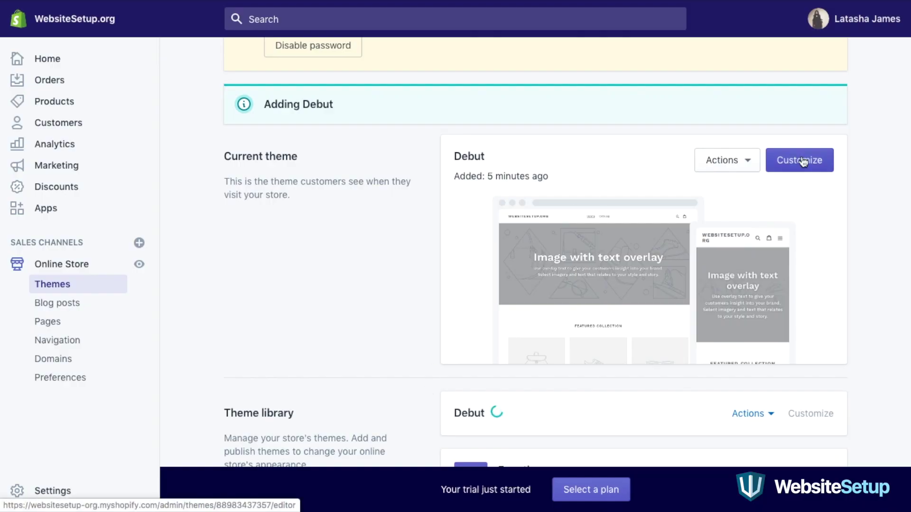
Launch the theme editor for the current Debut theme
left_click(802, 161)
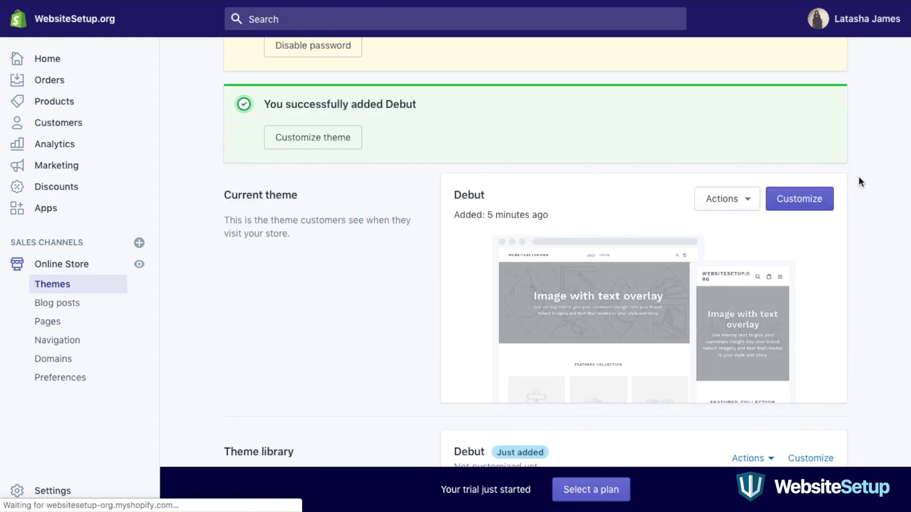
left_click(315, 137)
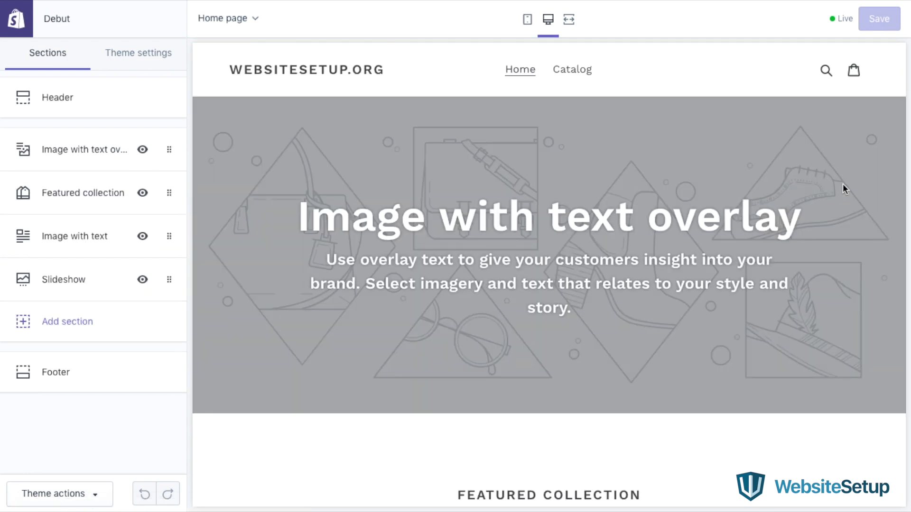
Open Typography settings and browse alternative fonts for headings and buttons
scroll(667, 264, "down", 2)
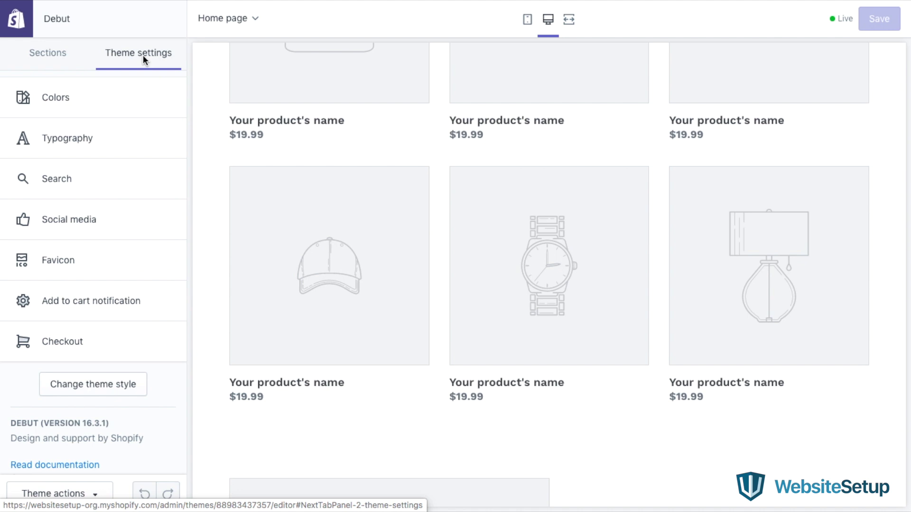
left_click(89, 149)
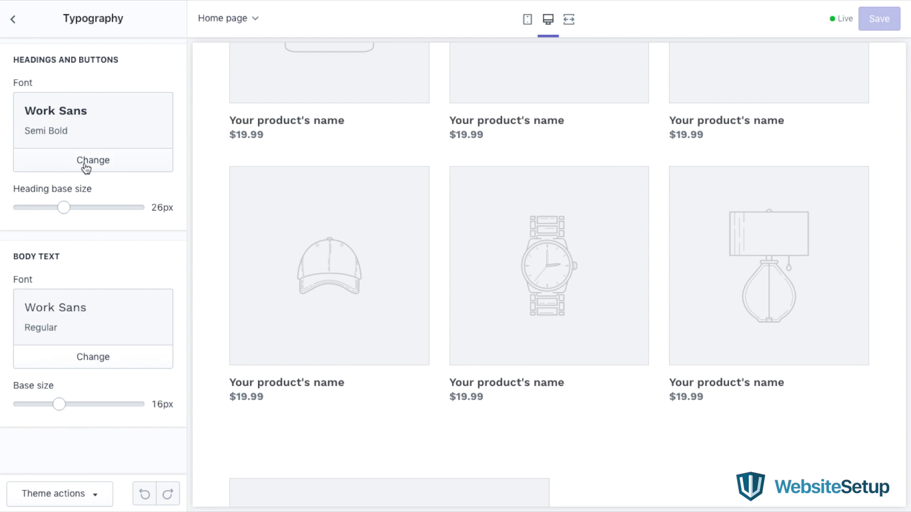
left_click(86, 168)
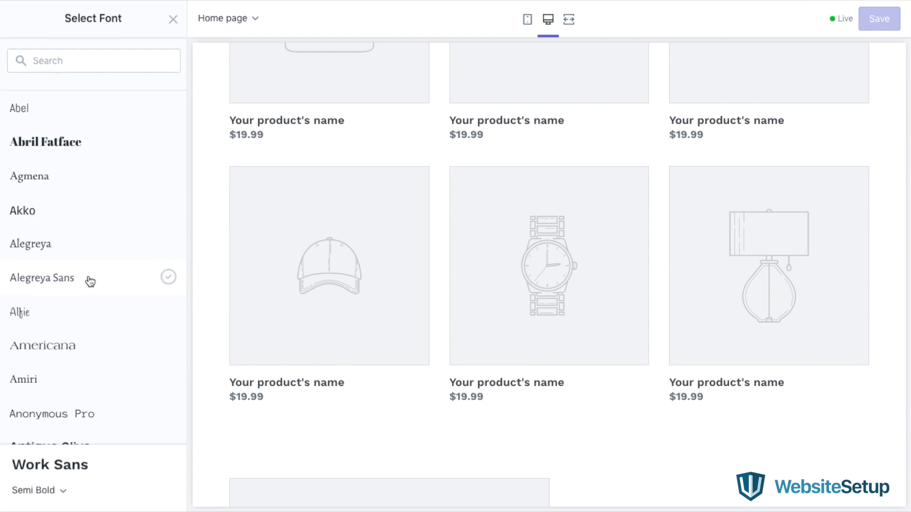
scroll(90, 282, "down", 10)
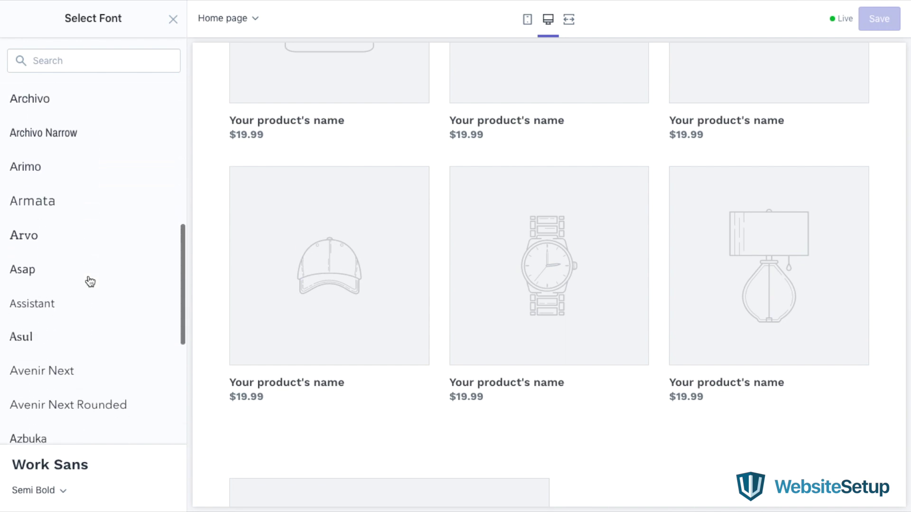
scroll(90, 282, "down", 6)
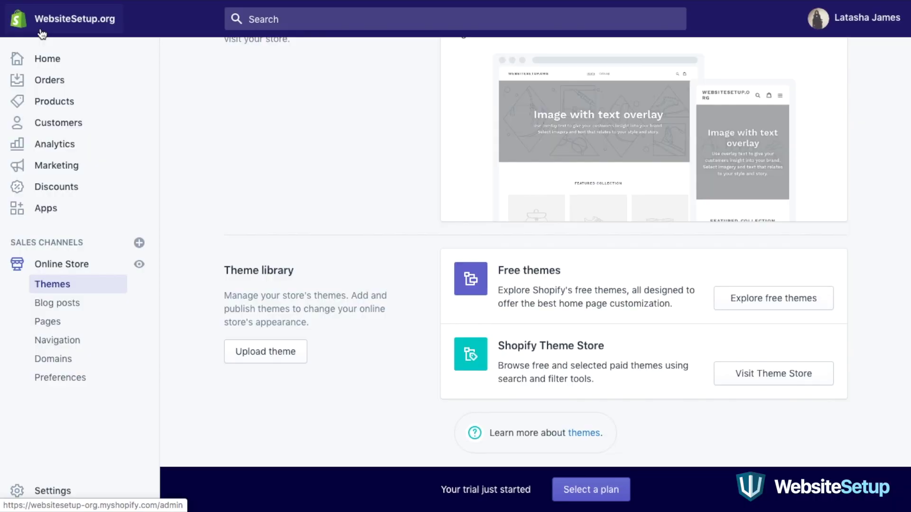
Add the Women's short sleeve t-shirt product with its organic-cotton description and two photos
left_click(54, 101)
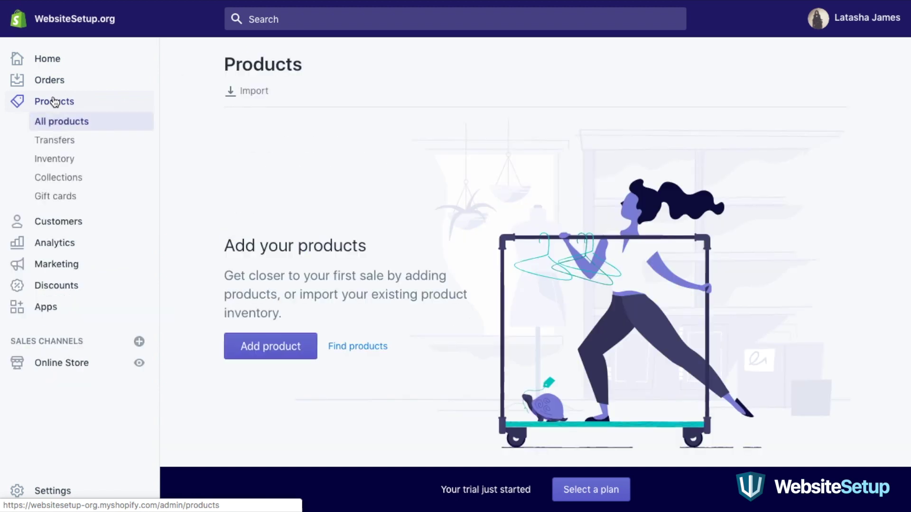
left_click(277, 352)
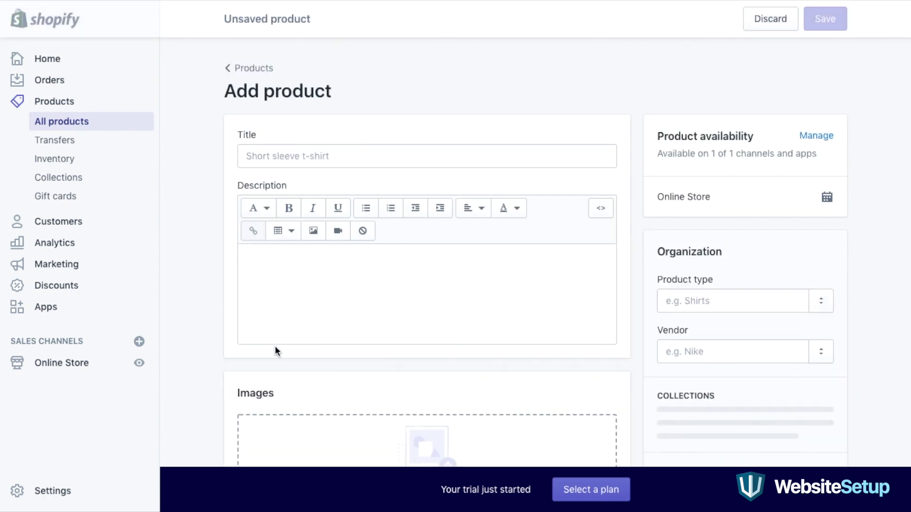
type("Women's short sleeve t-shirt")
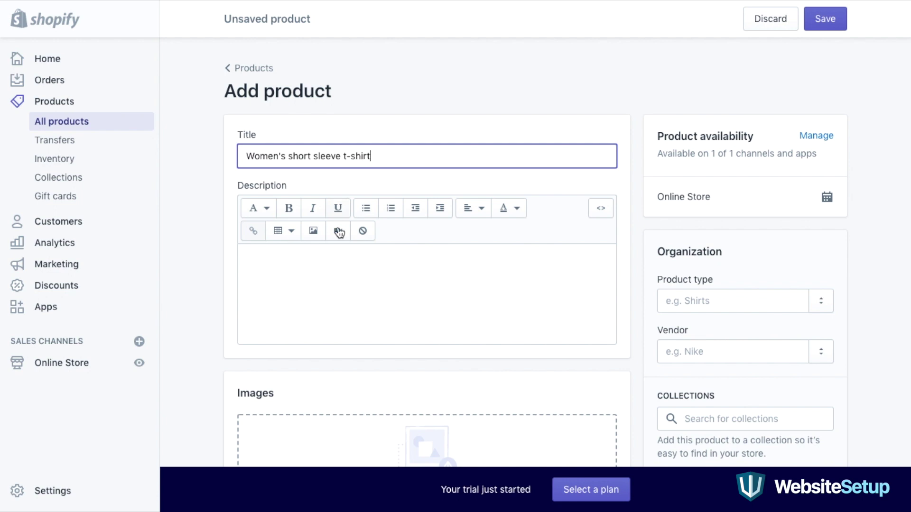
left_click(334, 275)
type("T")
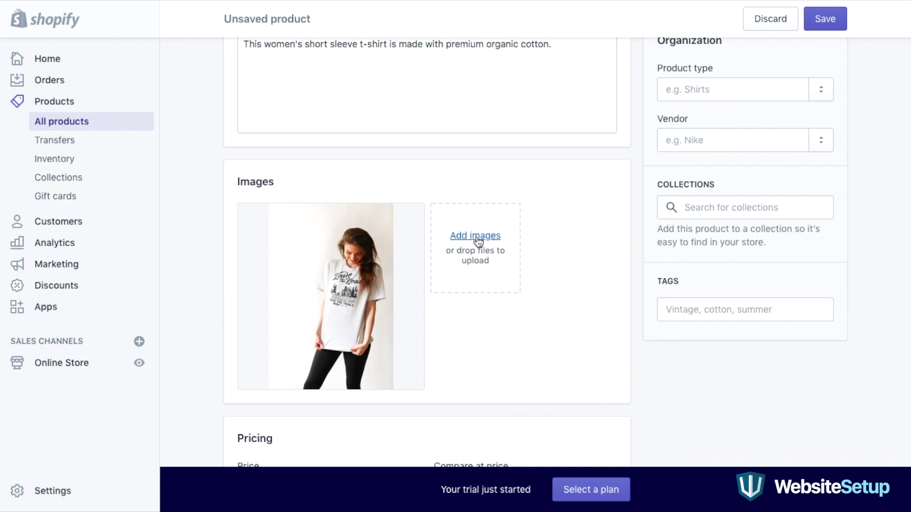
left_click(476, 236)
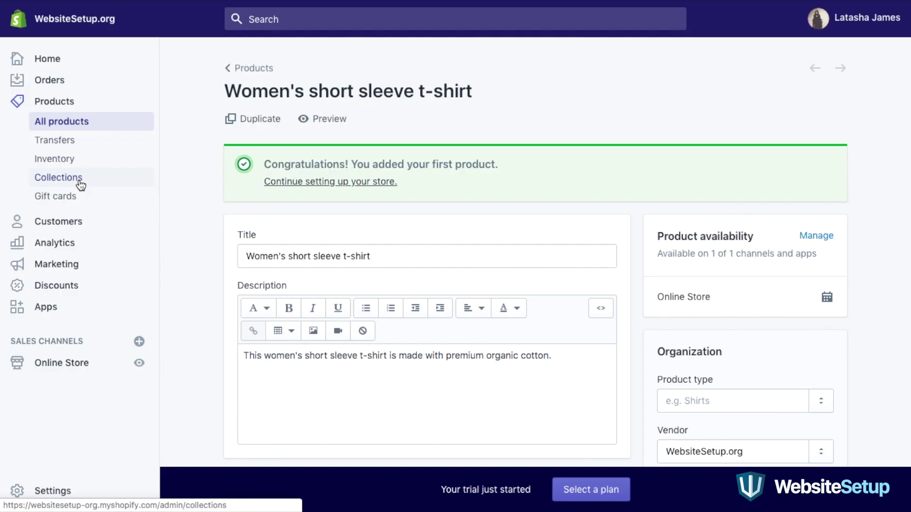
Create a new collection under Products > Collections and begin typing its title 'T-'
left_click(80, 185)
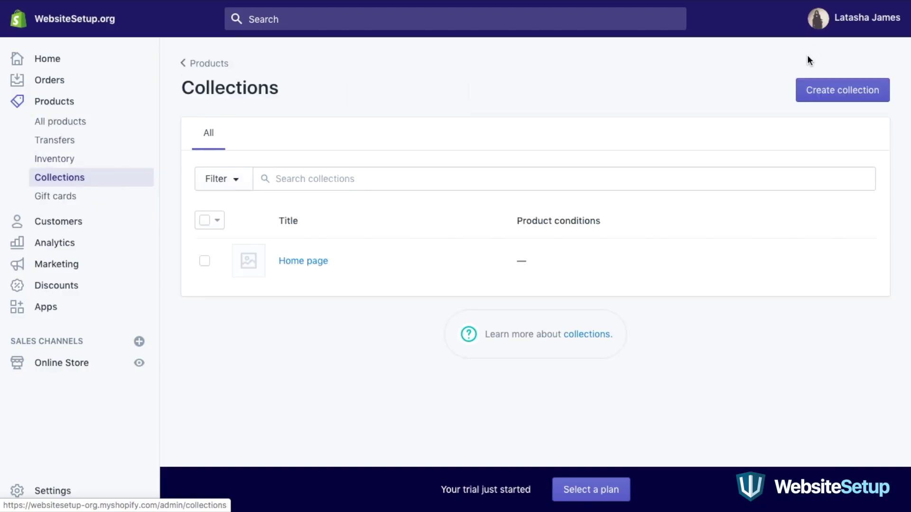
left_click(845, 97)
type("T-")
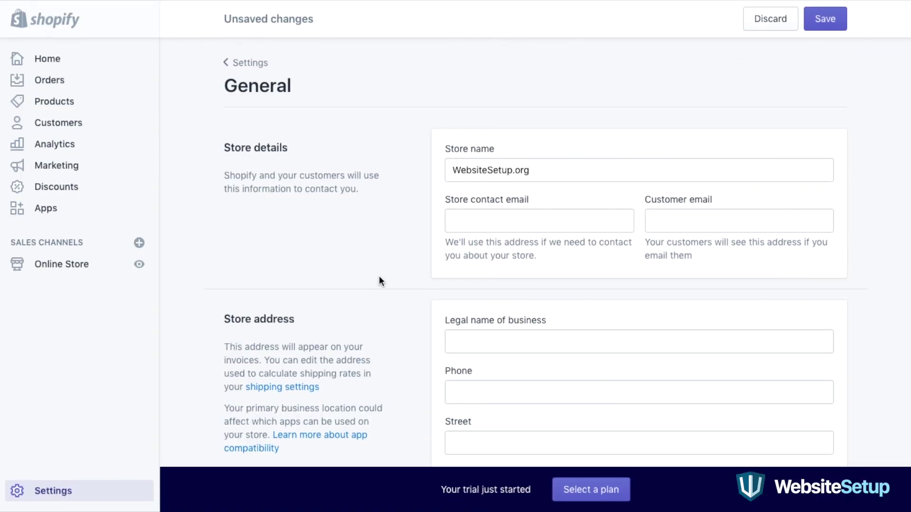
Scroll through the Store details and Store address settings
scroll(379, 277, "down", 3)
scroll(380, 277, "down", 2)
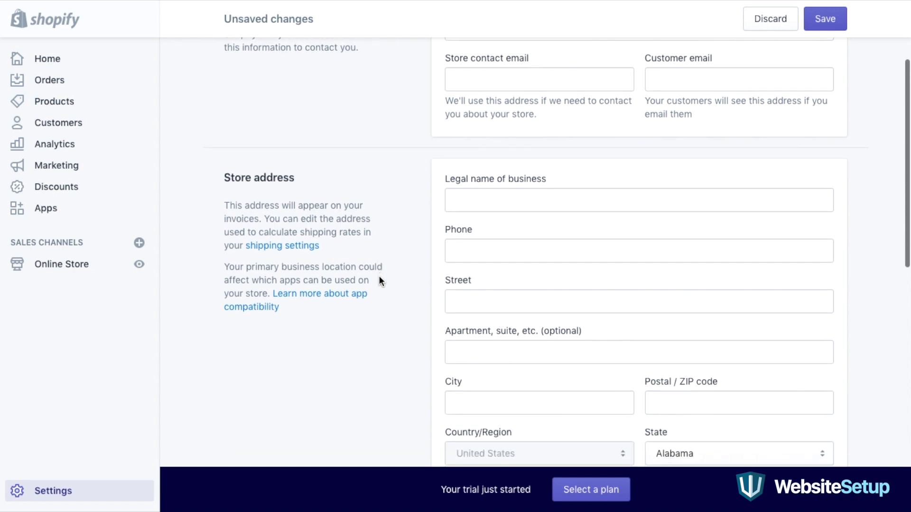
scroll(380, 277, "down", 3)
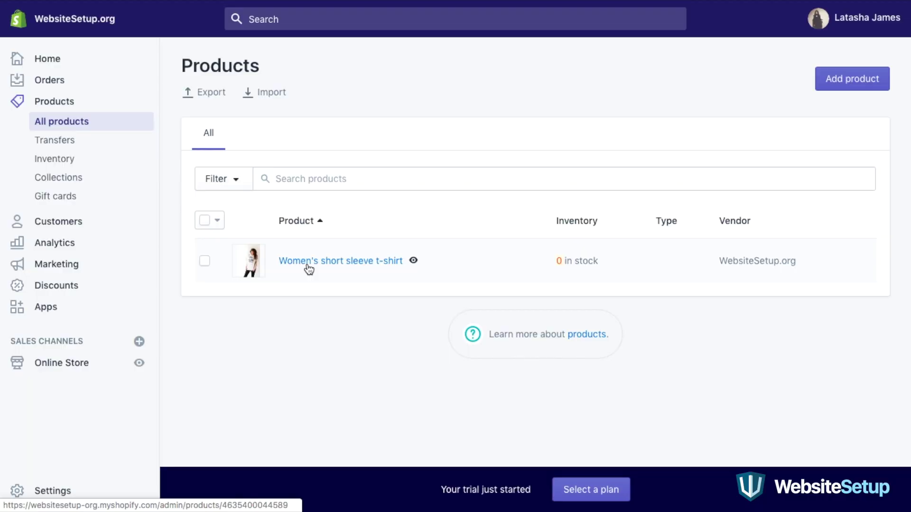
Open the Women's short sleeve t-shirt and enter a price of 20.00
left_click(309, 269)
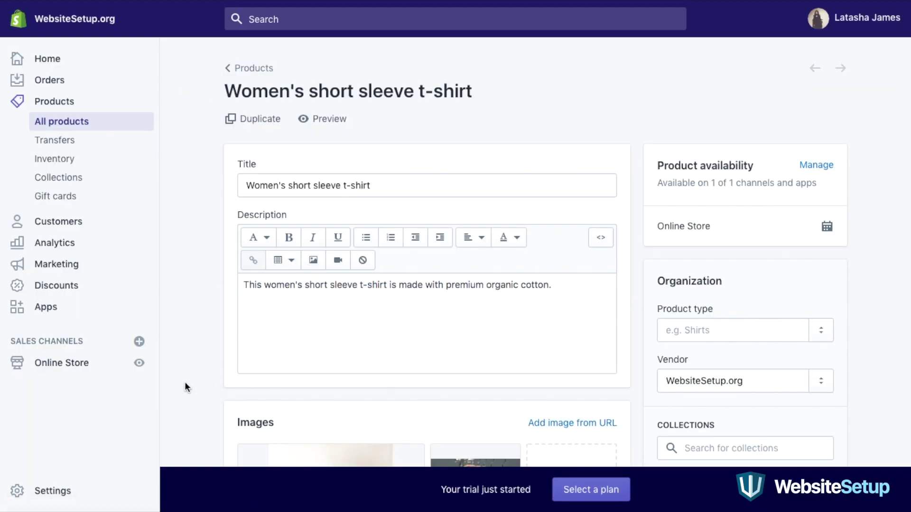
scroll(185, 383, "down", 5)
scroll(185, 383, "down", 7)
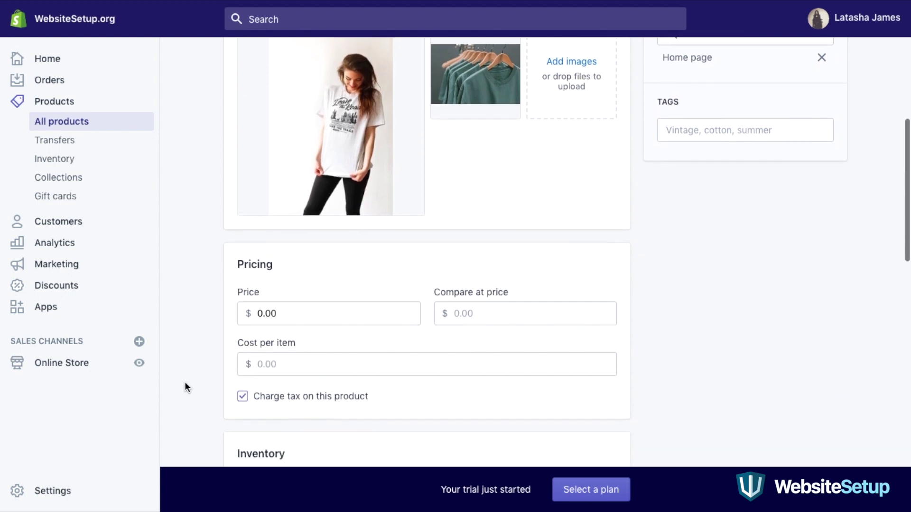
scroll(185, 383, "down", 1)
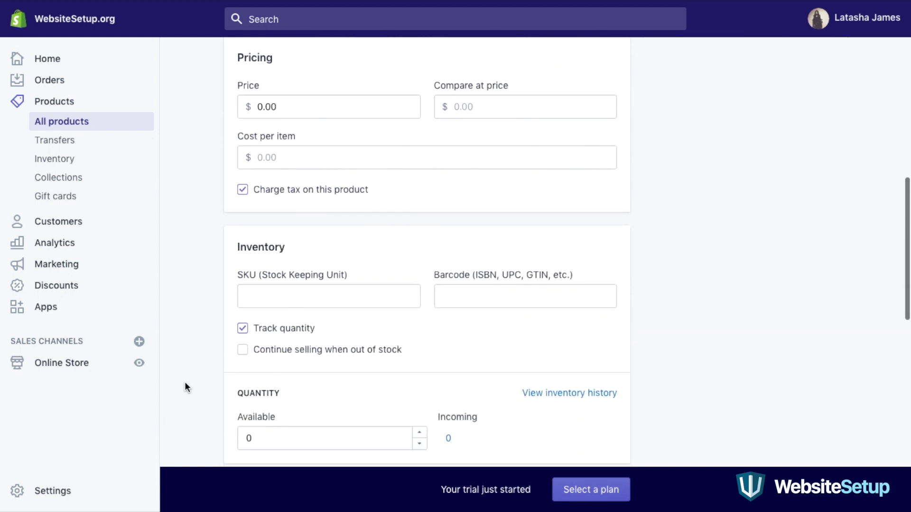
scroll(185, 383, "up", 2)
scroll(185, 384, "up", 1)
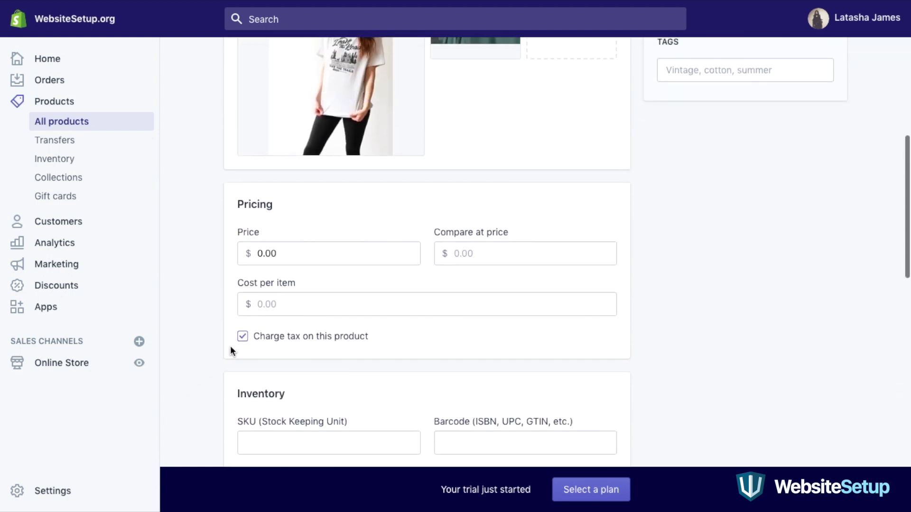
type("20")
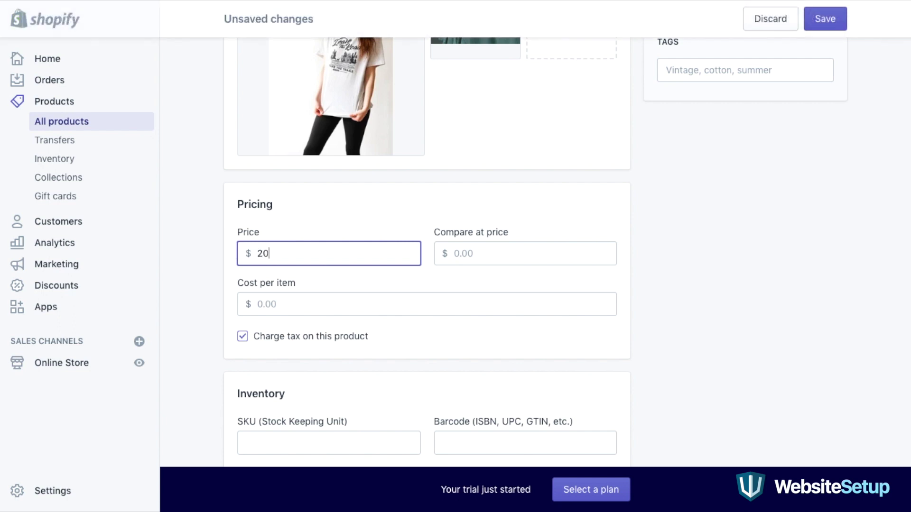
Turn off Charge tax, keep it a physical product, and set its weight to 3 lb
left_click(245, 335)
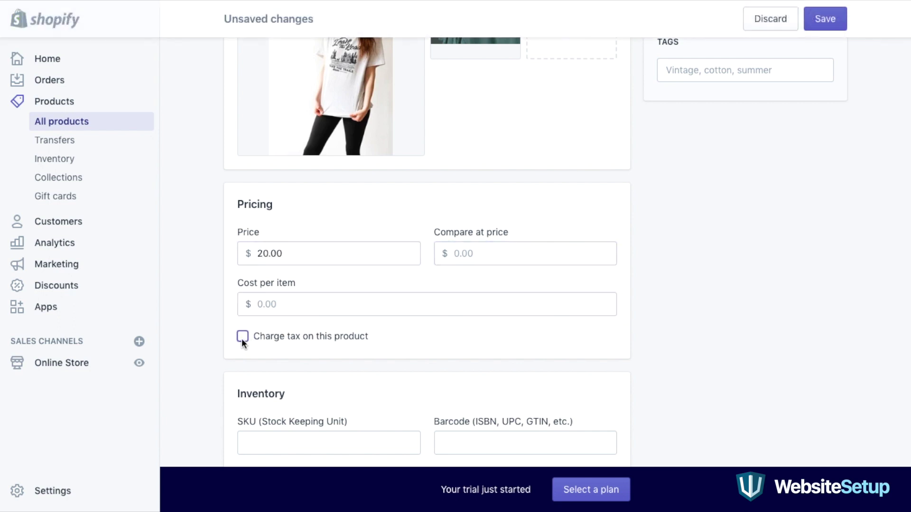
scroll(215, 352, "down", 8)
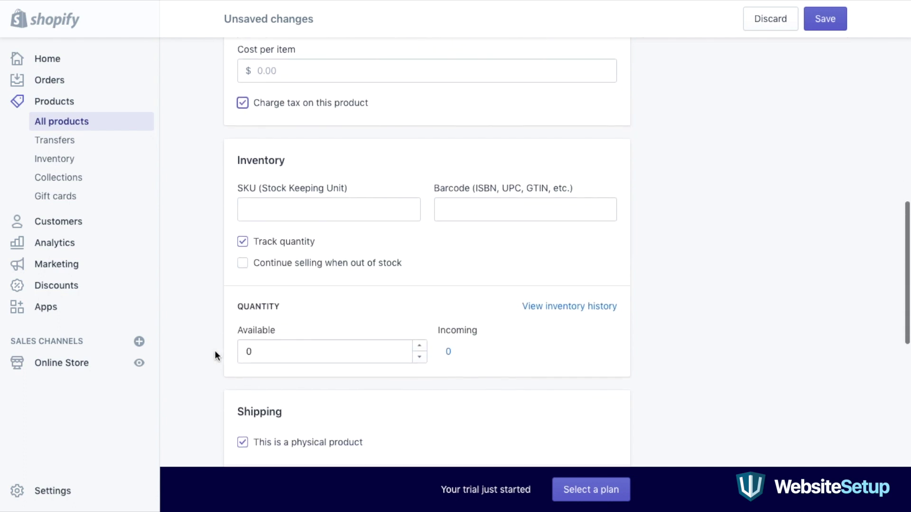
left_click(242, 287)
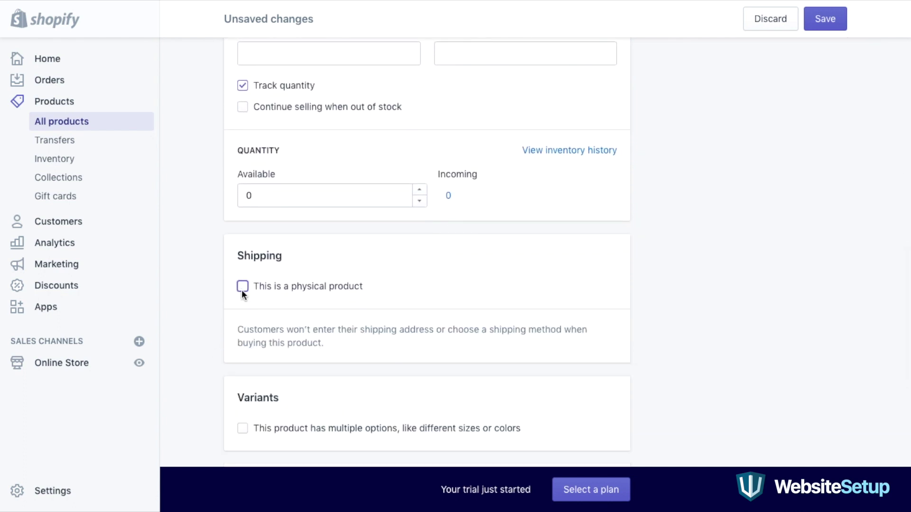
left_click(243, 287)
double_click(254, 384)
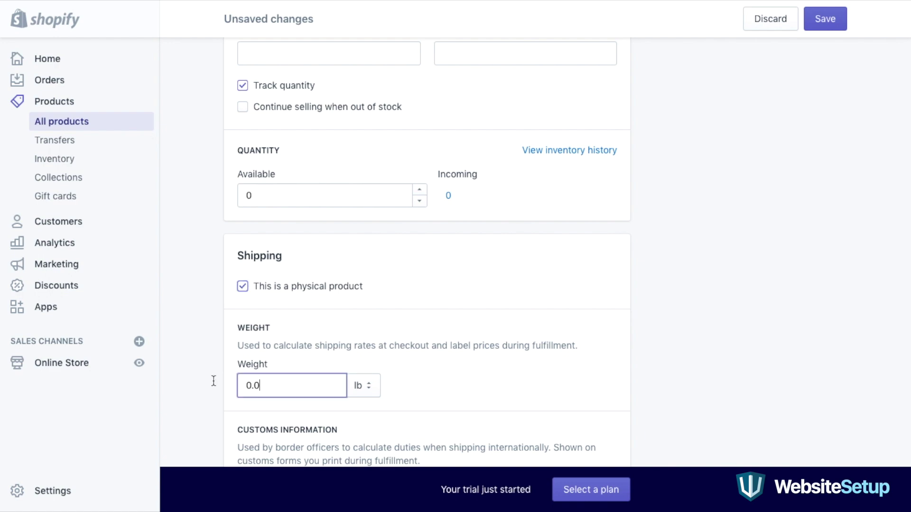
type("3")
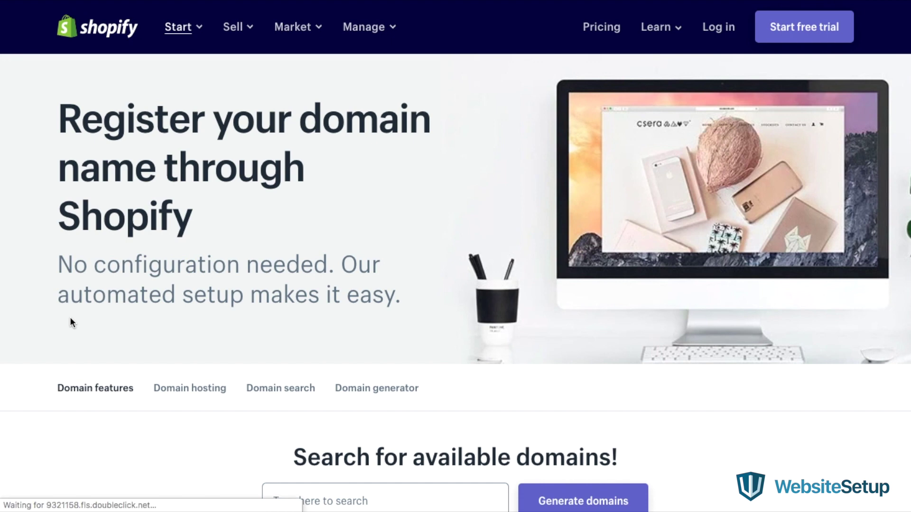
Scroll down the domain registration page to the section on why businesses need a custom domain
scroll(71, 319, "down", 2)
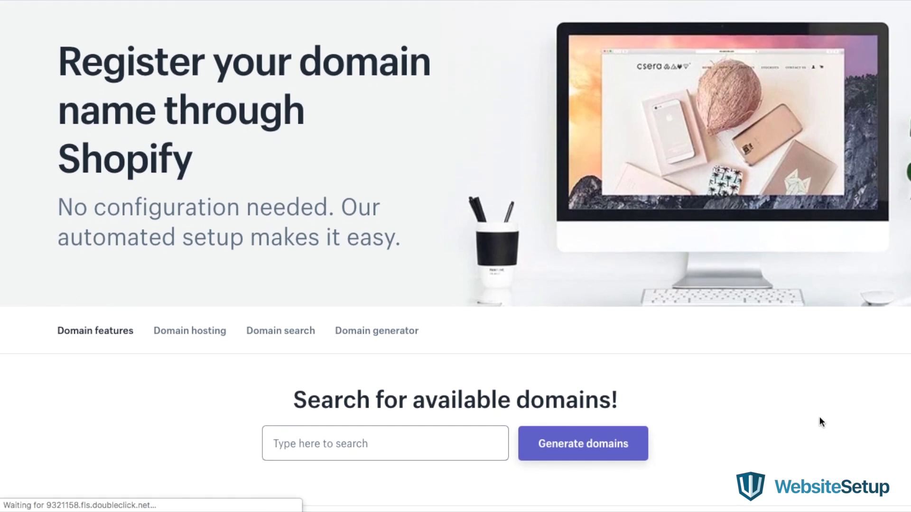
scroll(821, 423, "down", 5)
scroll(820, 422, "down", 5)
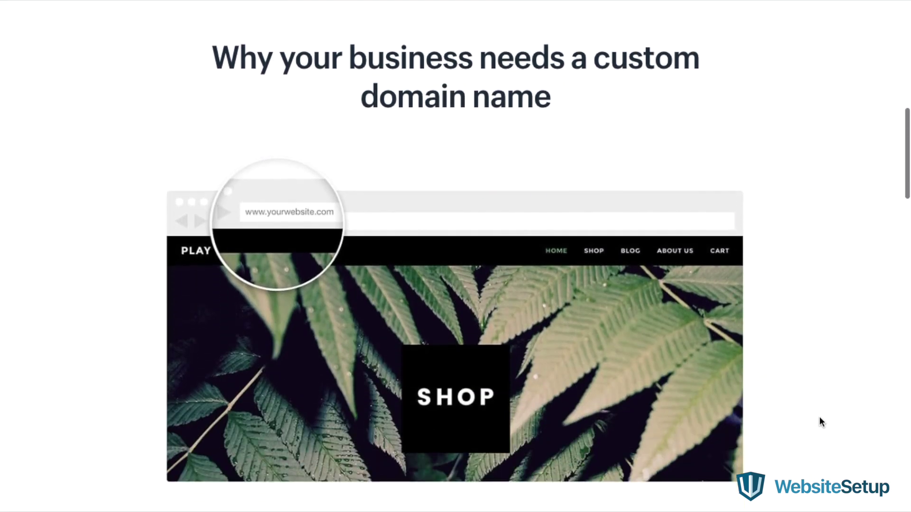